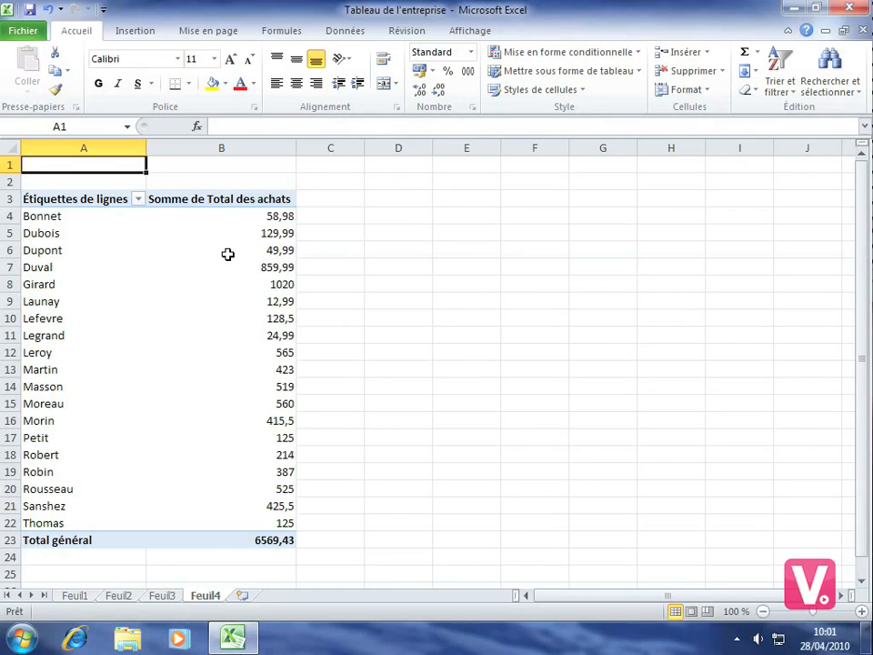
# Add the Département field as a report filter on the pivot table and filter it to Indre-et-Loire.
pyautogui.click(213, 239)
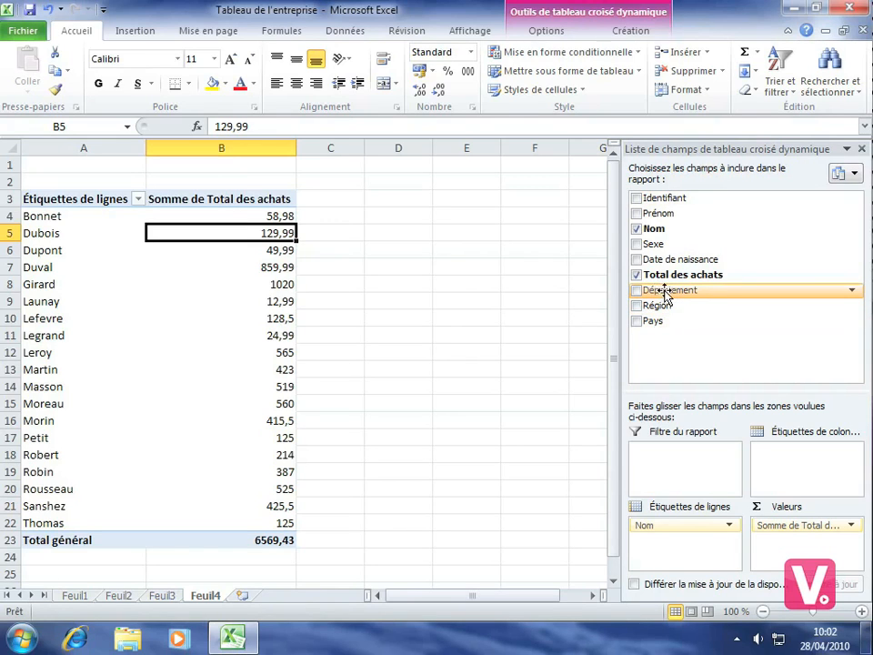
pyautogui.moveTo(665, 293); pyautogui.dragTo(668, 468)
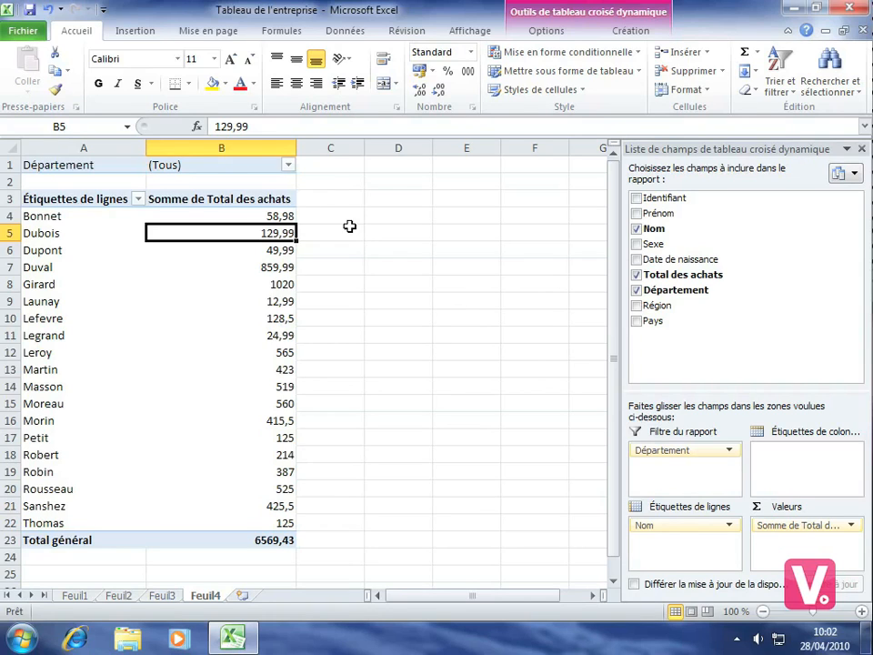
pyautogui.click(288, 166)
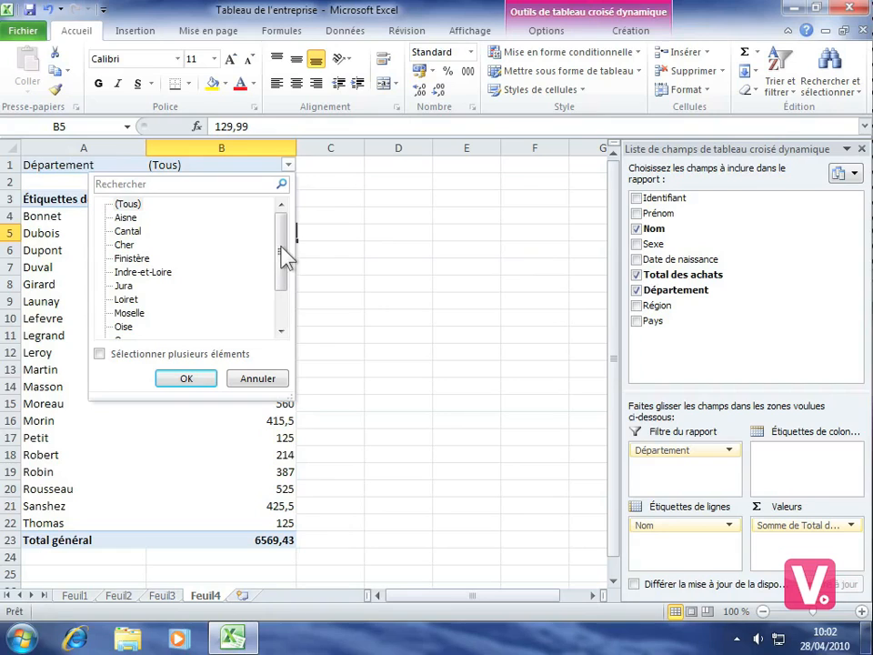
pyautogui.click(137, 272)
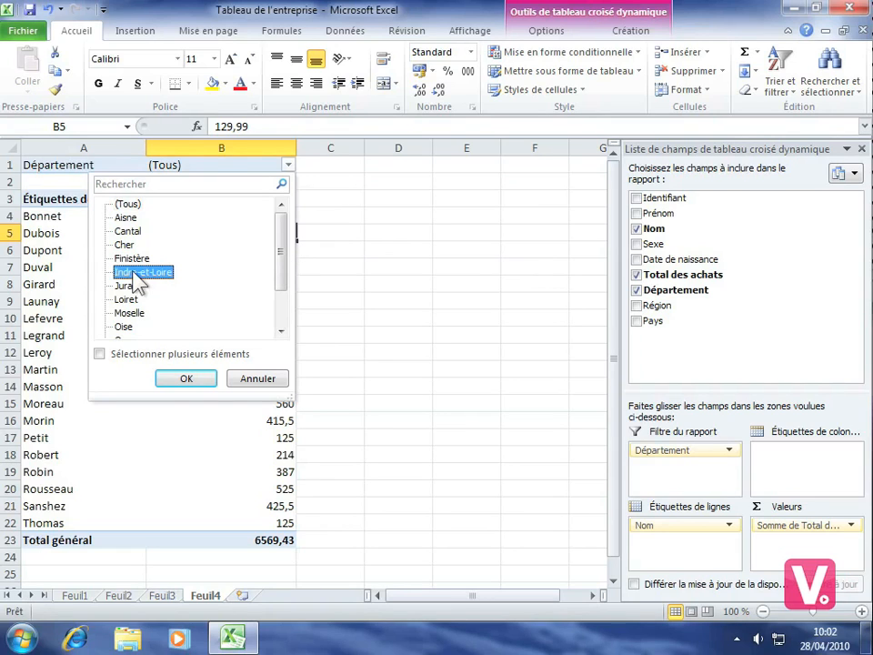
pyautogui.click(187, 378)
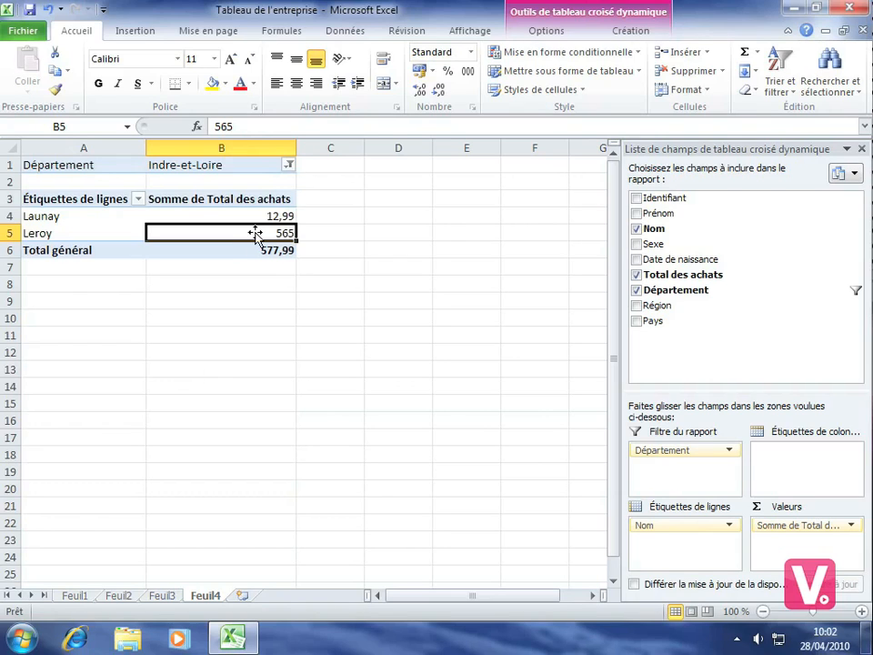
# Allow multiple selections in the Département filter and include Cantal and Cher alongside Indre-et-Loire.
pyautogui.click(287, 164)
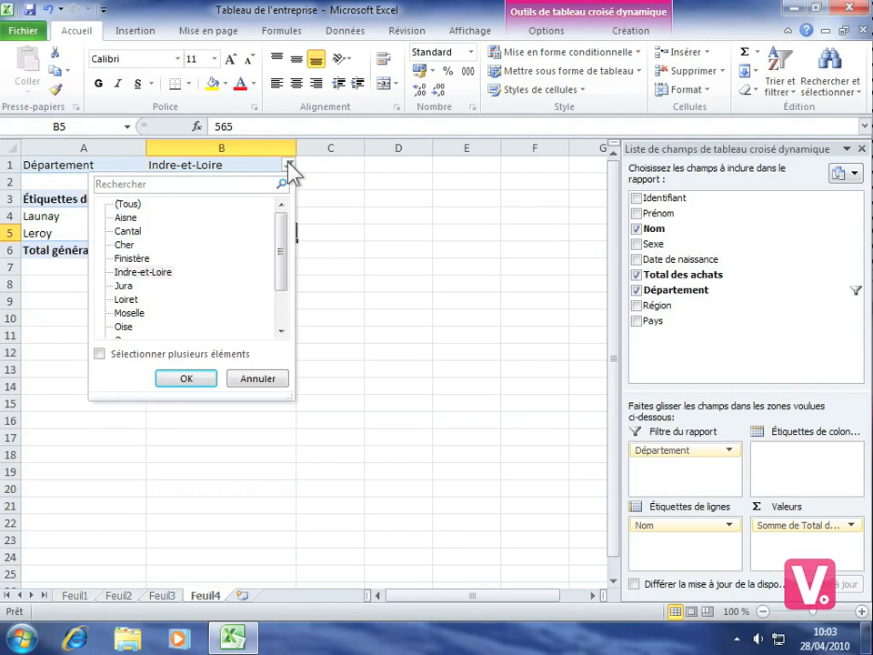
pyautogui.click(101, 353)
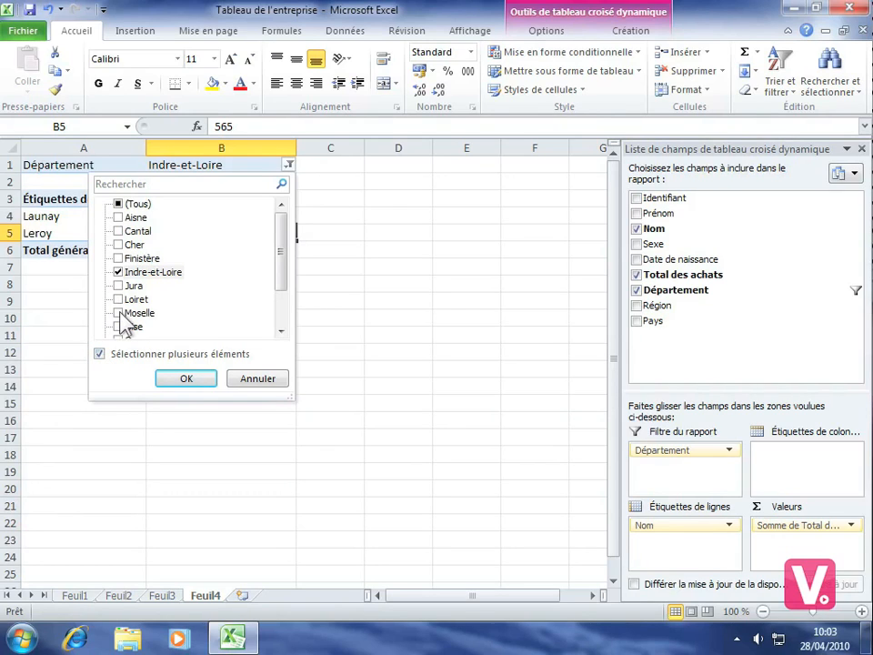
pyautogui.click(118, 231)
pyautogui.click(118, 244)
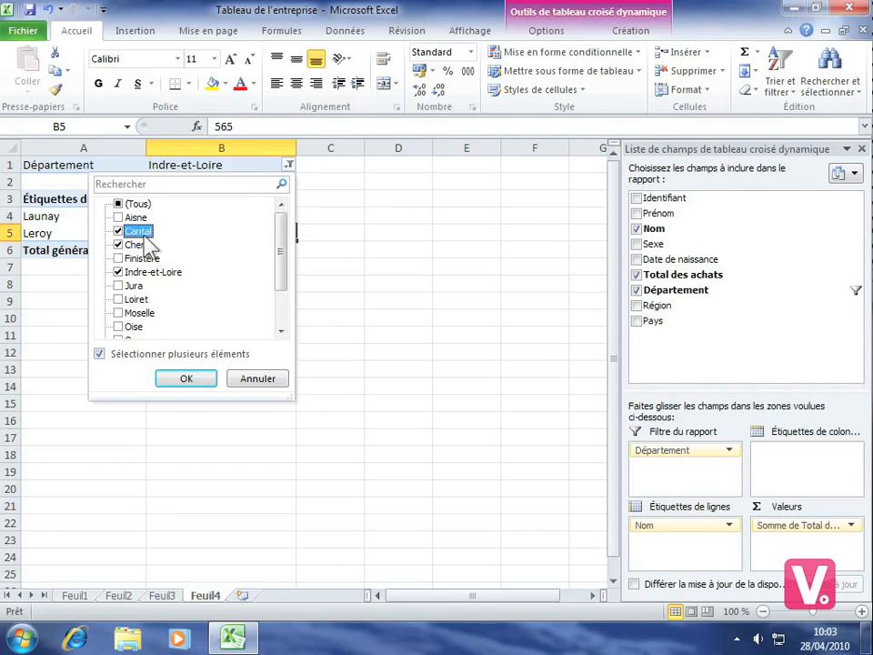
pyautogui.click(186, 379)
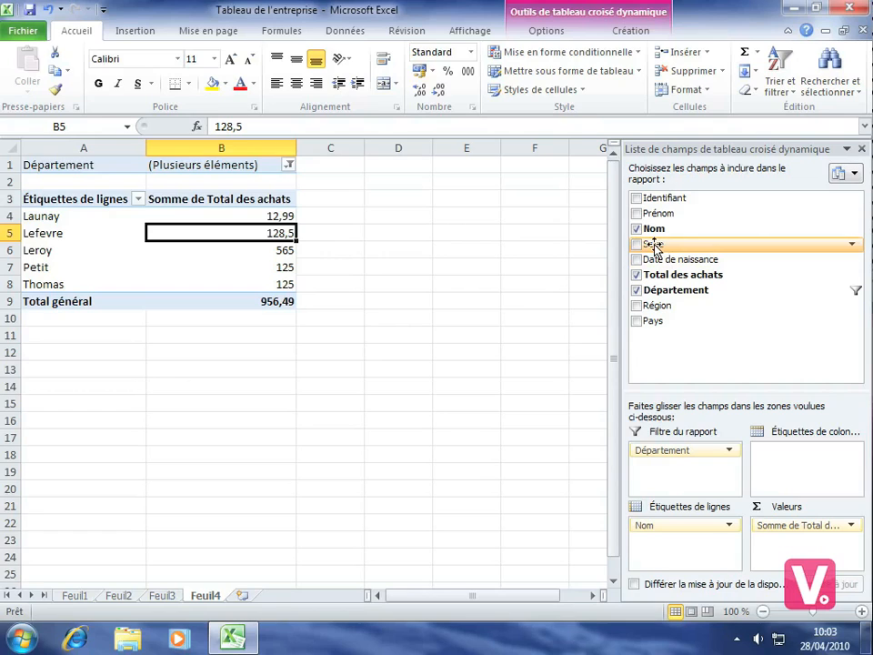
# Add the Sexe field as a second report filter and include Paris, Orne and Oise in the Département filter.
pyautogui.moveTo(653, 246); pyautogui.dragTo(682, 468)
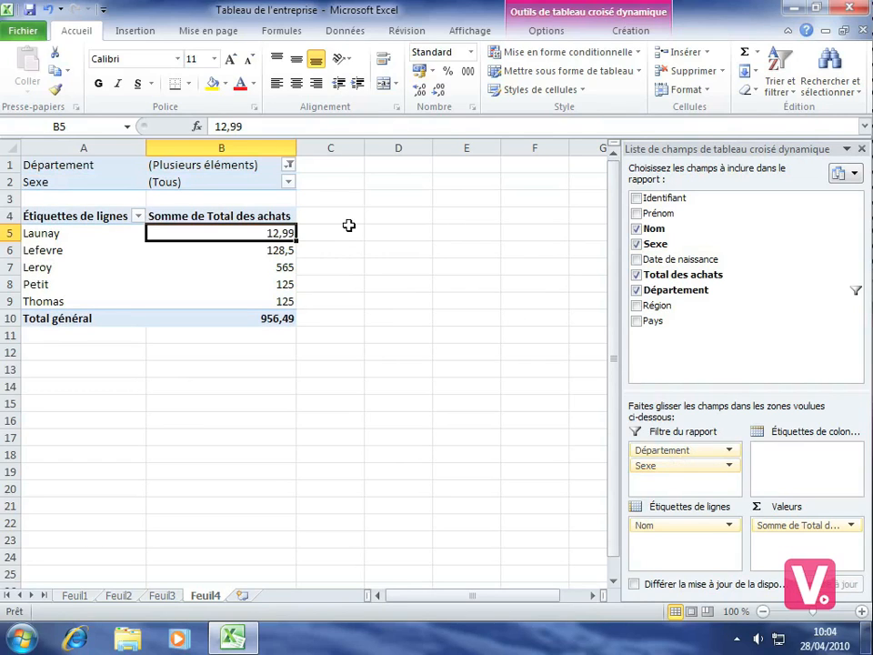
pyautogui.click(289, 165)
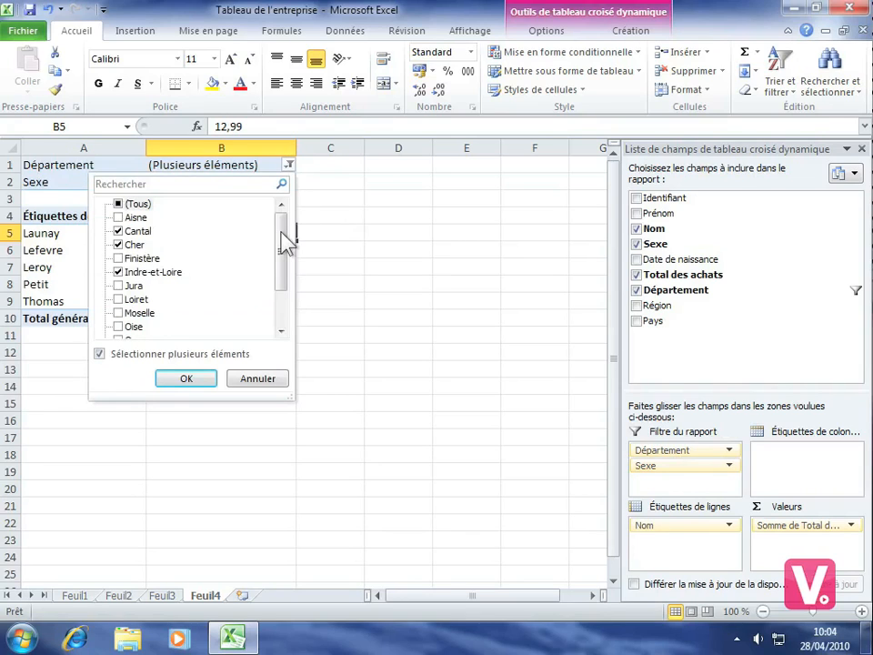
pyautogui.moveTo(283, 237); pyautogui.dragTo(285, 274)
pyautogui.click(125, 299)
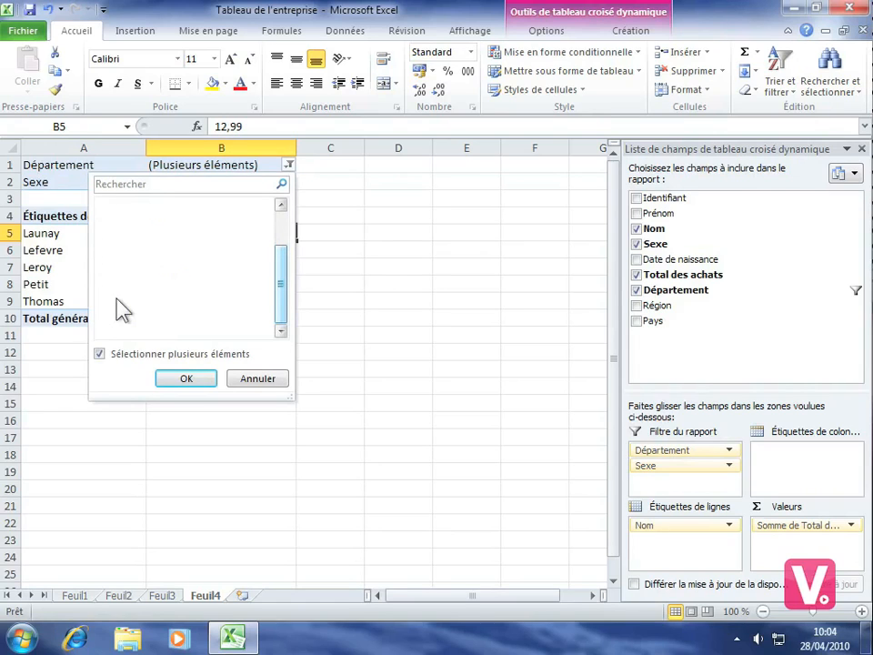
pyautogui.click(125, 286)
pyautogui.click(119, 272)
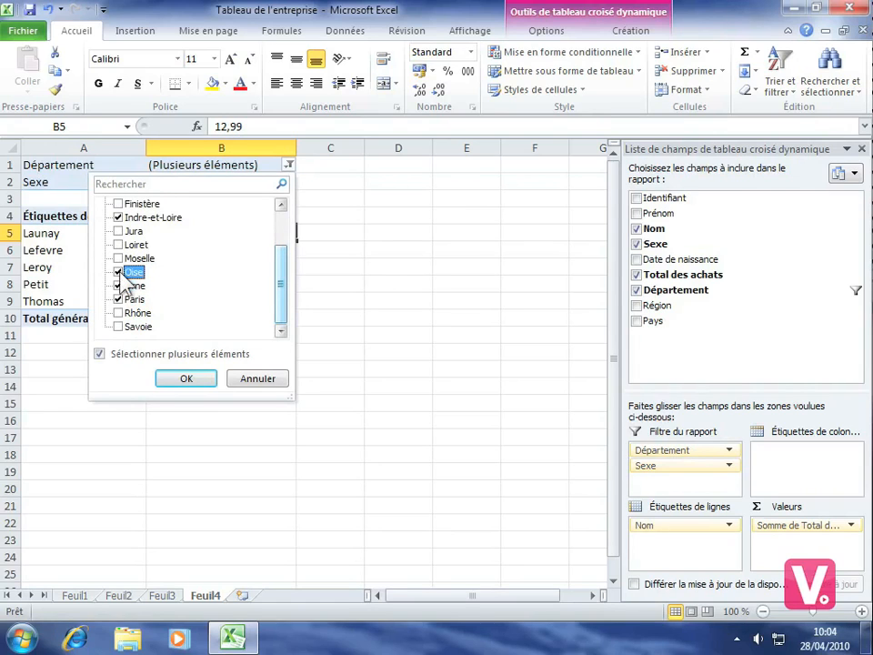
pyautogui.click(178, 379)
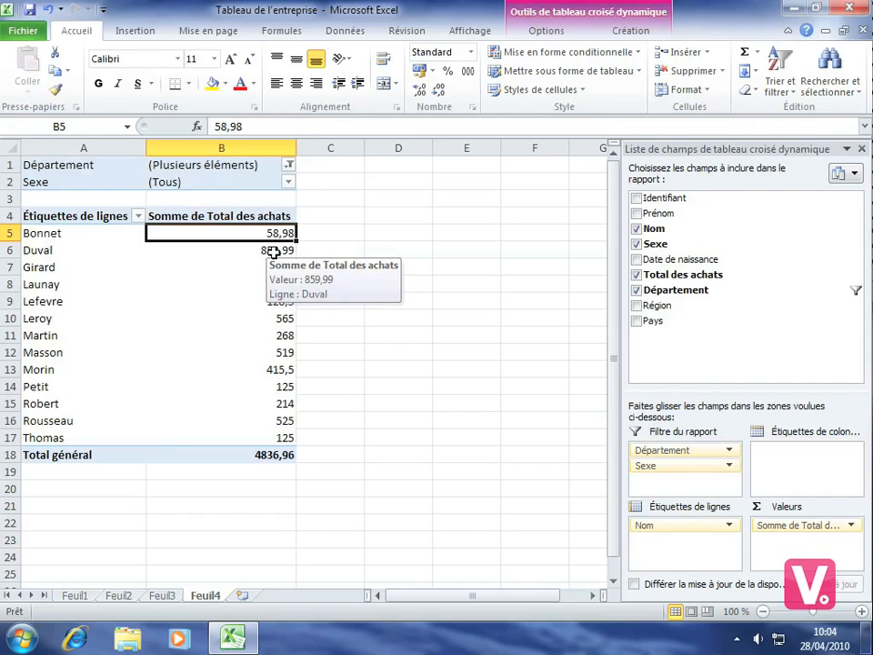
# Filter the pivot table's Sexe report filter to Femme.
pyautogui.click(289, 181)
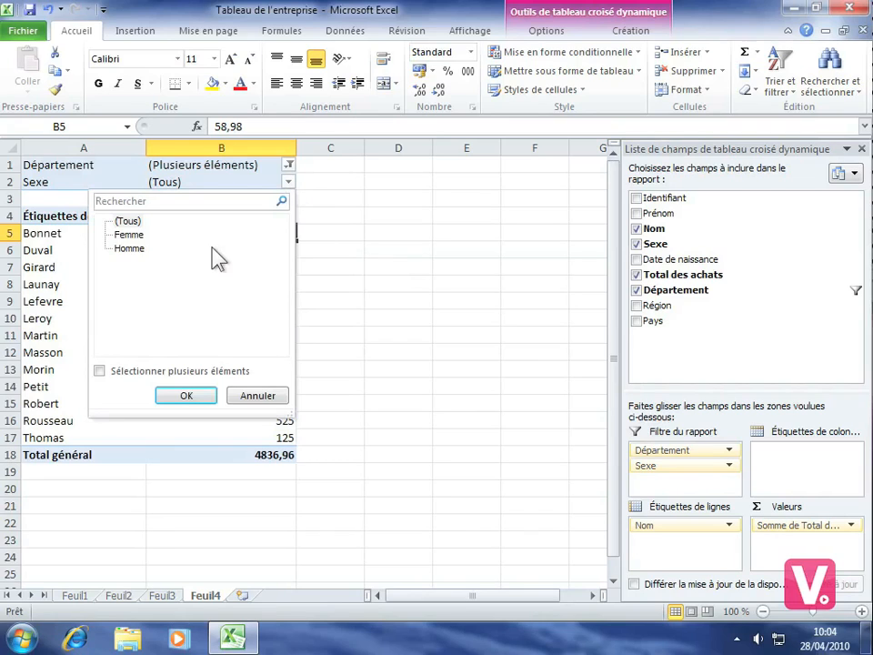
pyautogui.click(129, 236)
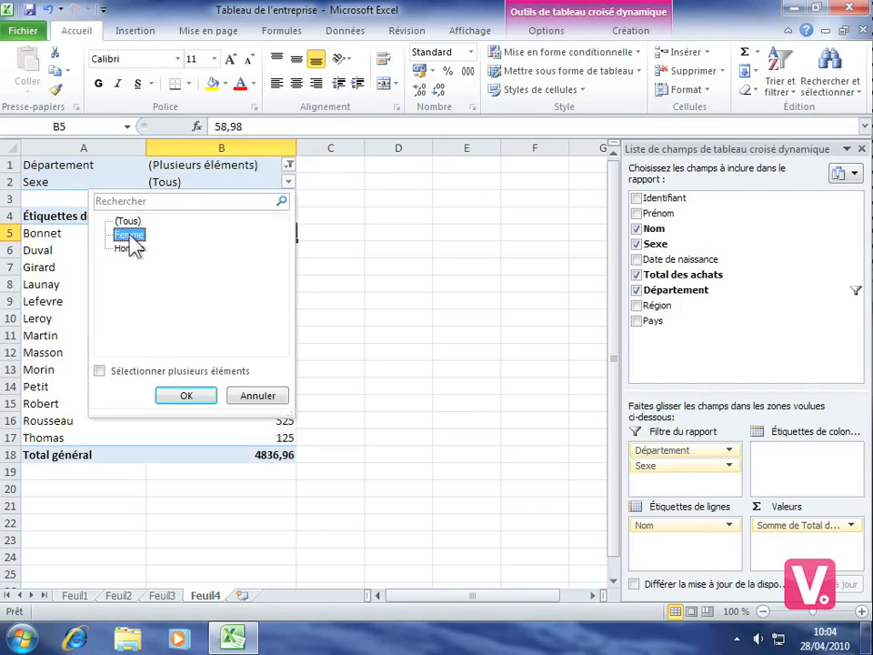
pyautogui.click(193, 398)
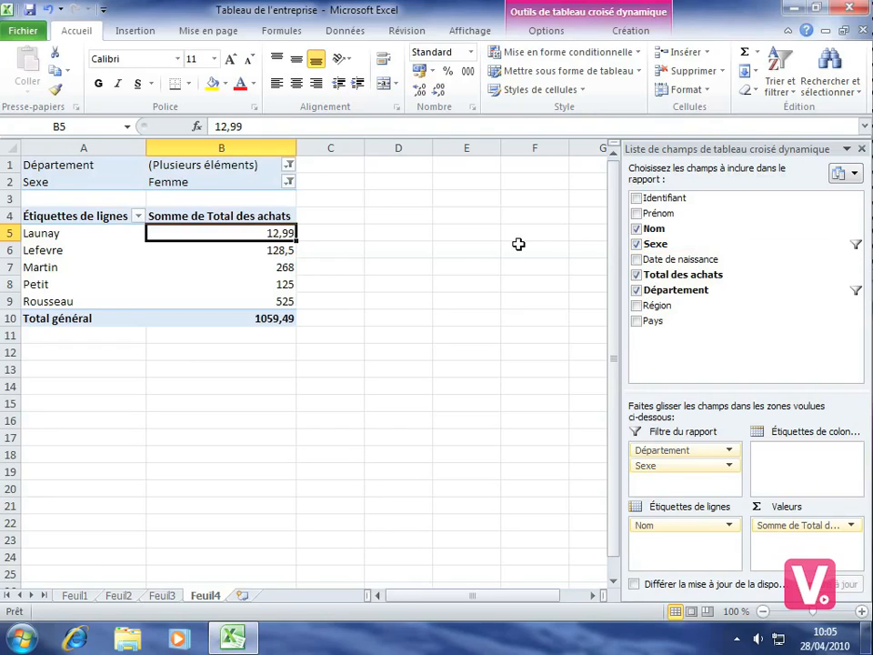
# Reset both the Sexe and Département report filters to (Tous).
pyautogui.click(290, 183)
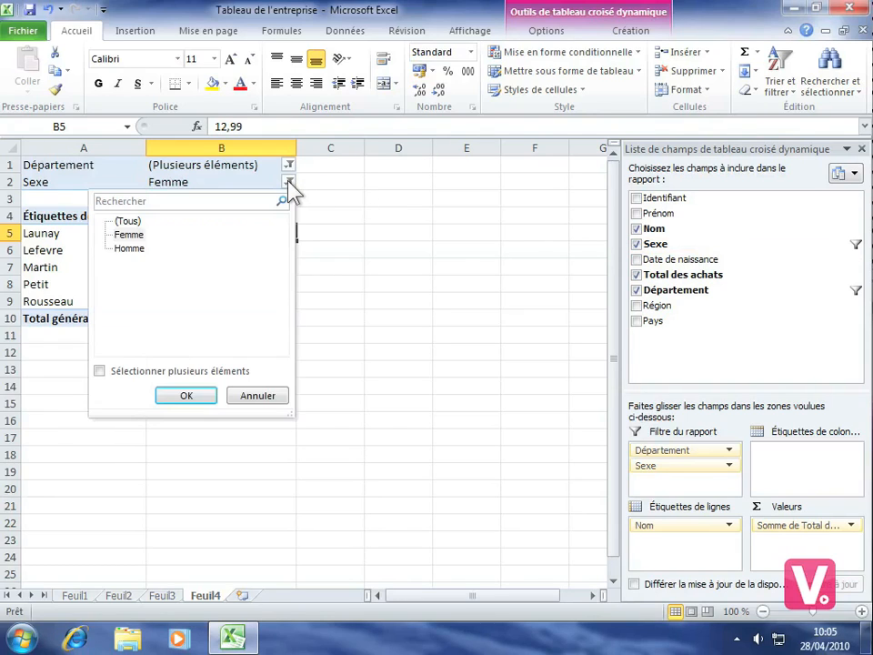
pyautogui.click(128, 222)
pyautogui.click(183, 398)
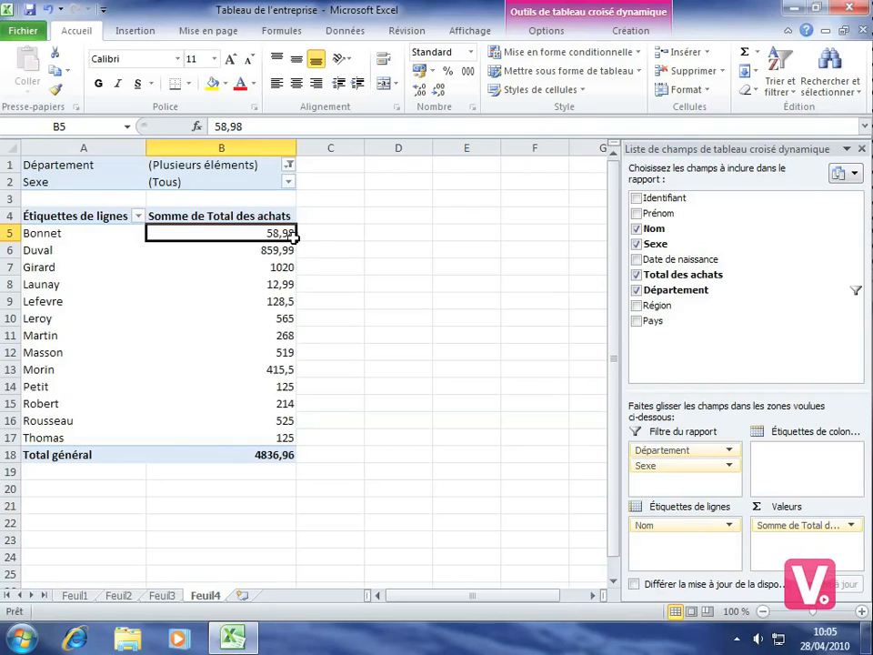
pyautogui.click(288, 168)
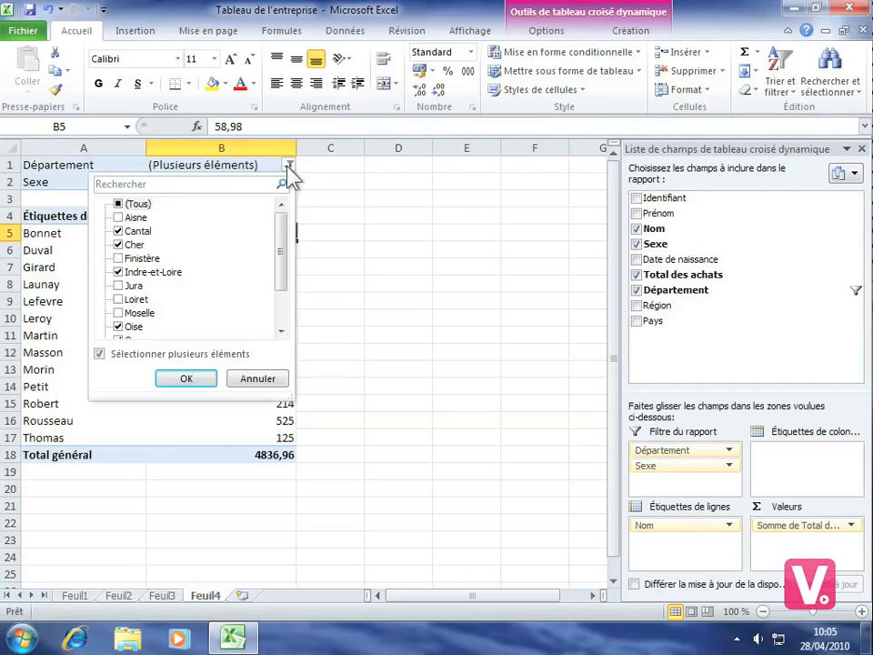
pyautogui.click(117, 203)
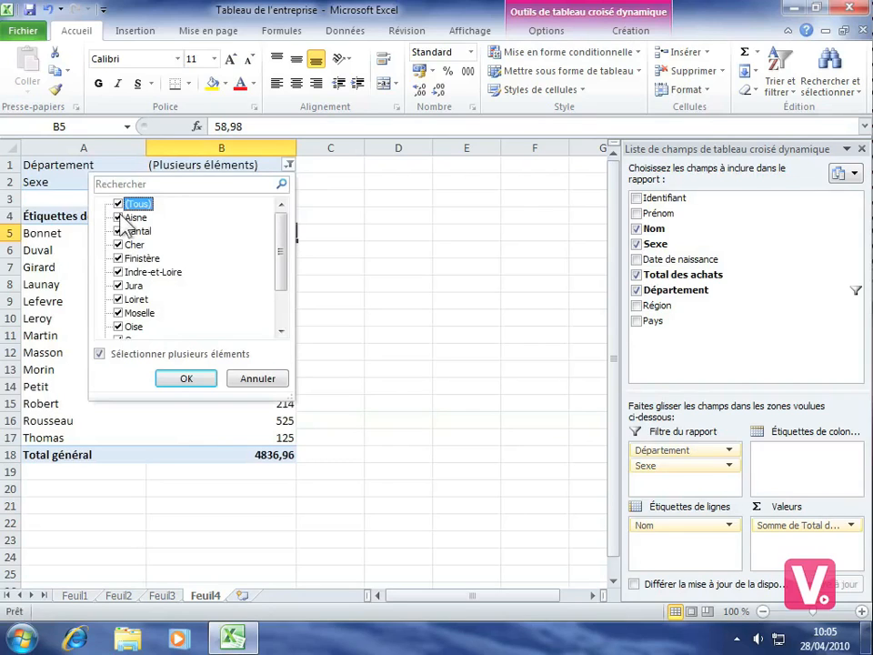
pyautogui.click(182, 380)
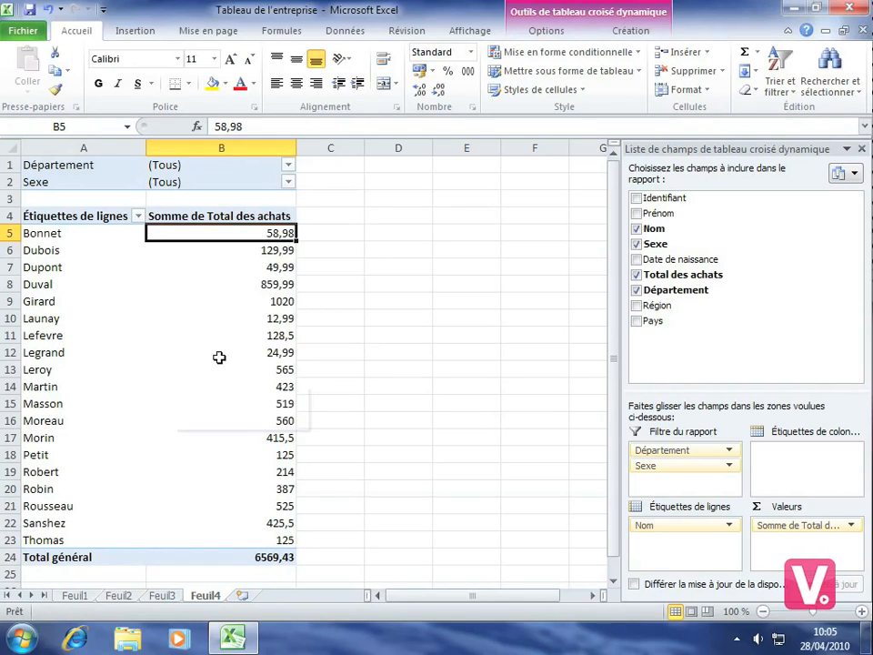
# Change the pivot table's data source to the Identifiant through Département columns of Tableau1 on Feuil1.
pyautogui.click(547, 31)
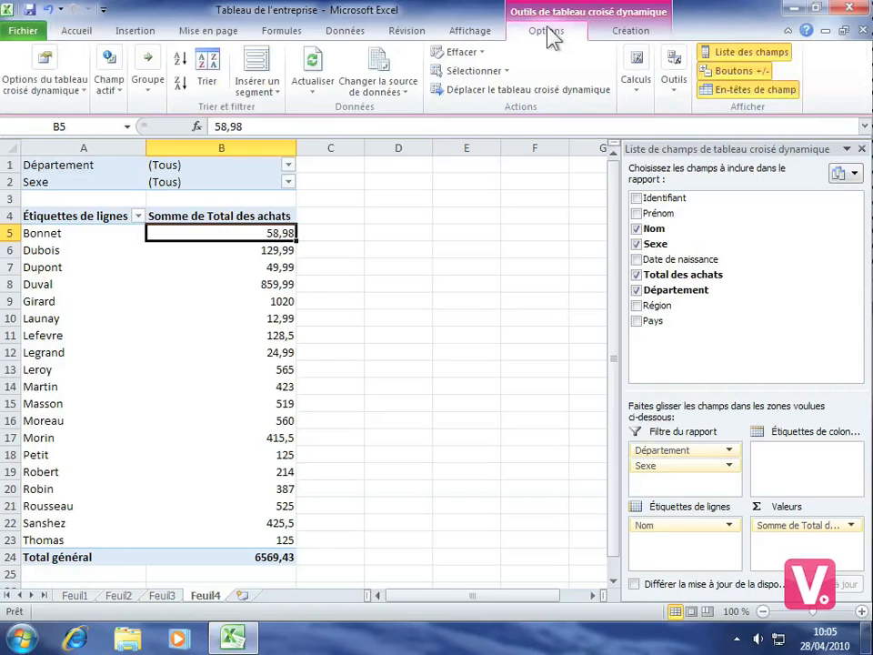
pyautogui.click(378, 62)
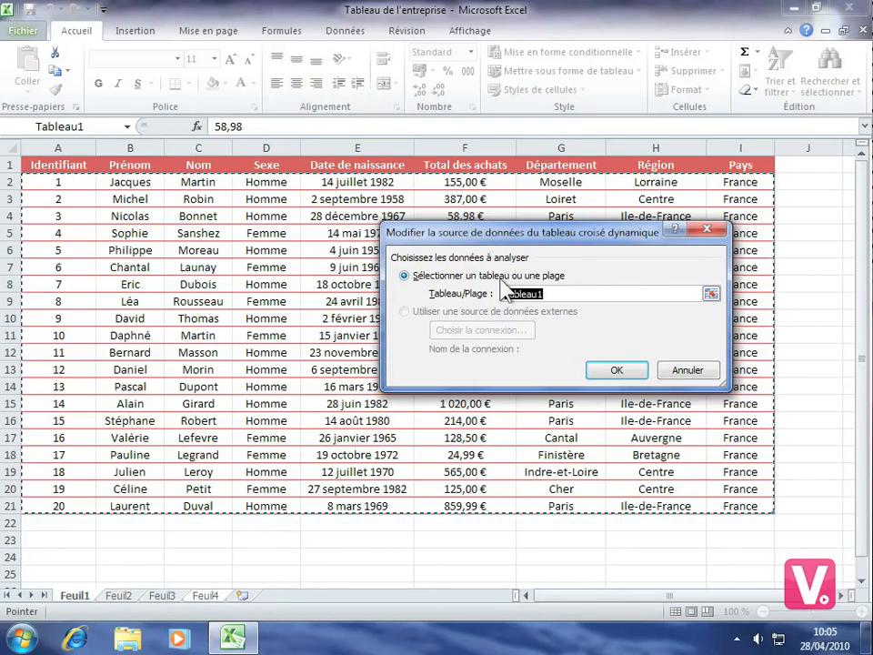
pyautogui.click(711, 293)
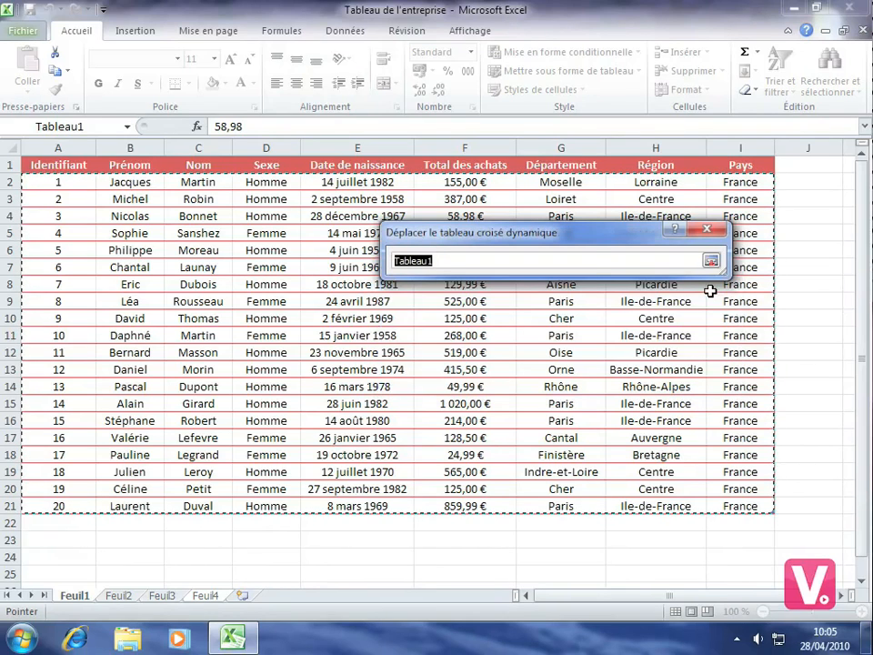
pyautogui.click(49, 182)
pyautogui.moveTo(53, 188); pyautogui.dragTo(587, 503)
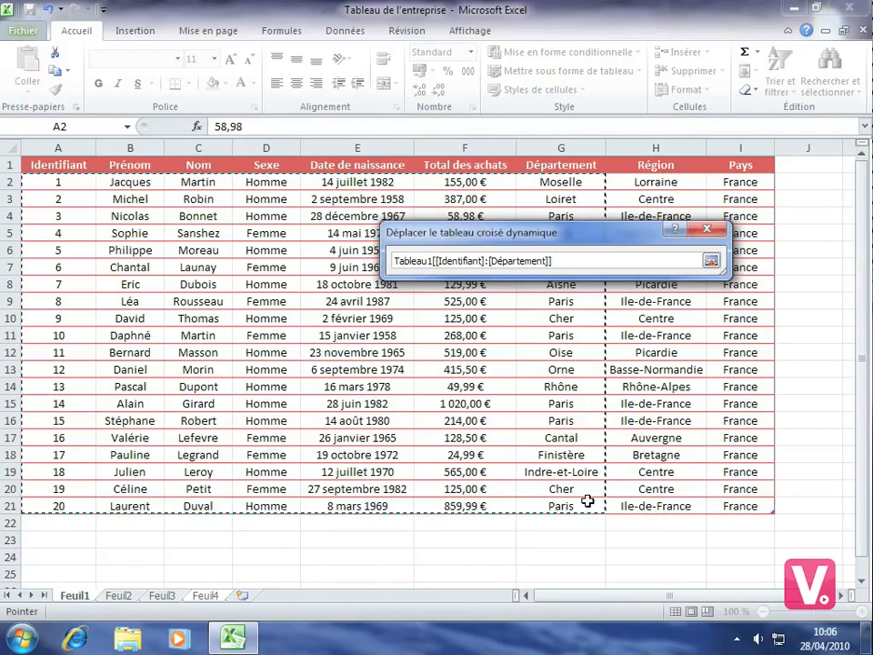
pyautogui.click(712, 262)
pyautogui.click(619, 371)
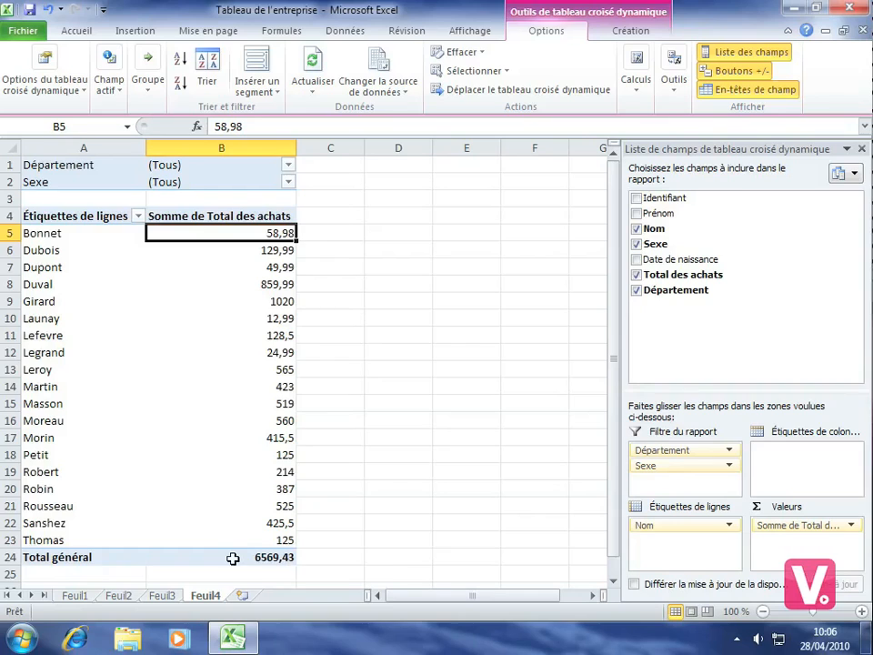
# Summarize the Total des achats value field by Moyenne and refresh the pivot table.
pyautogui.moveTo(260, 557)
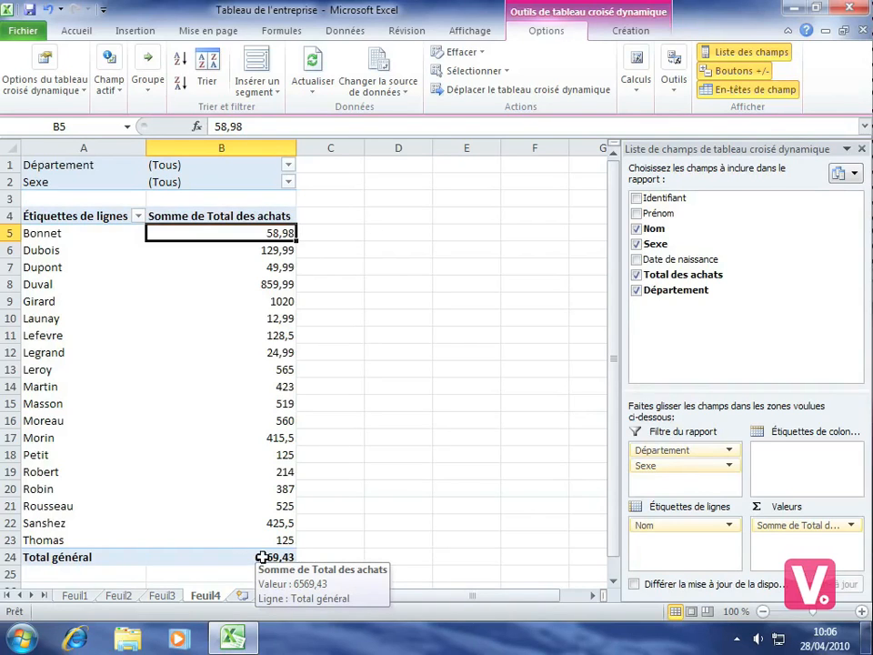
pyautogui.moveTo(245, 415)
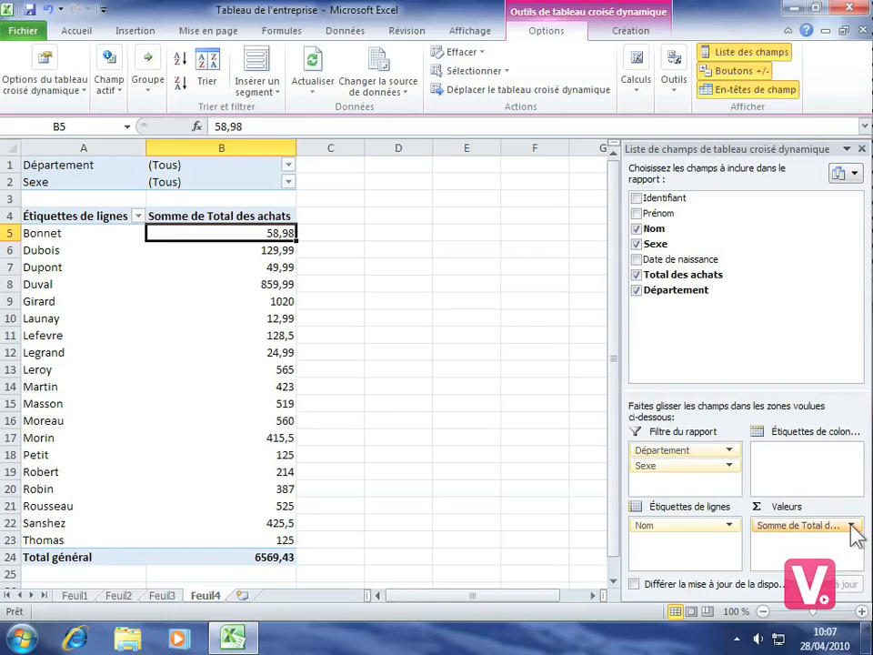
pyautogui.click(852, 526)
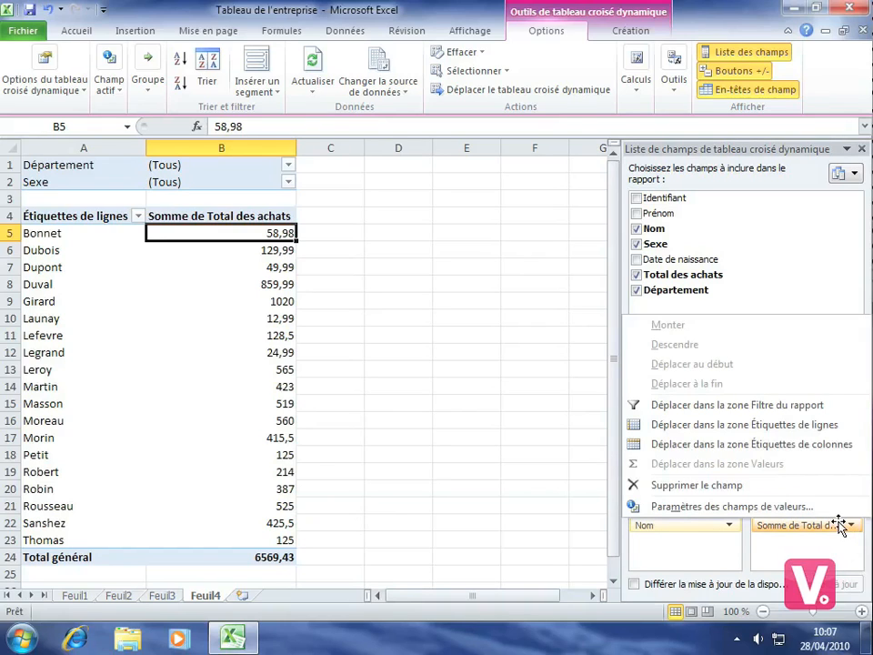
pyautogui.click(700, 506)
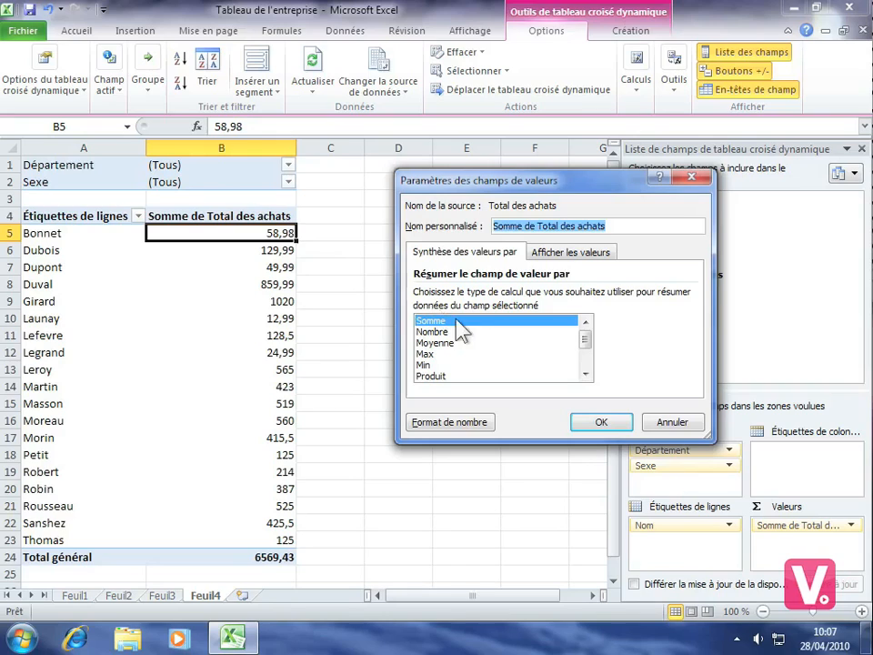
pyautogui.click(433, 343)
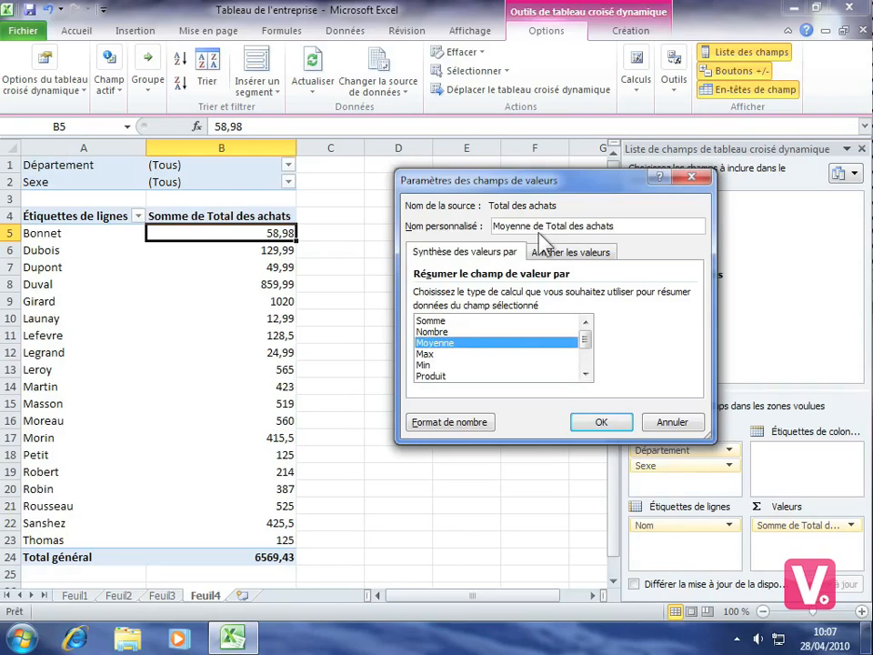
pyautogui.click(602, 421)
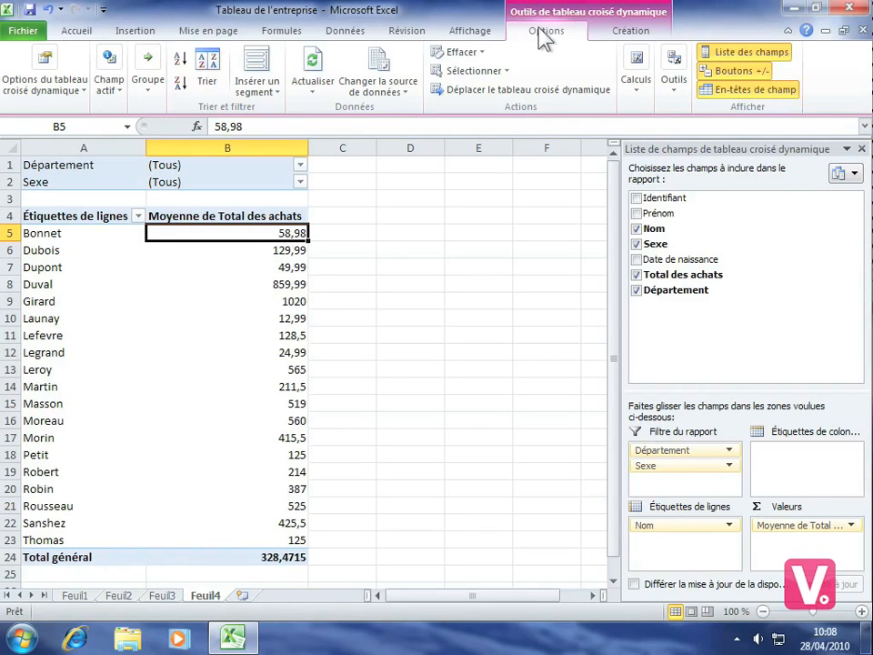
pyautogui.click(313, 64)
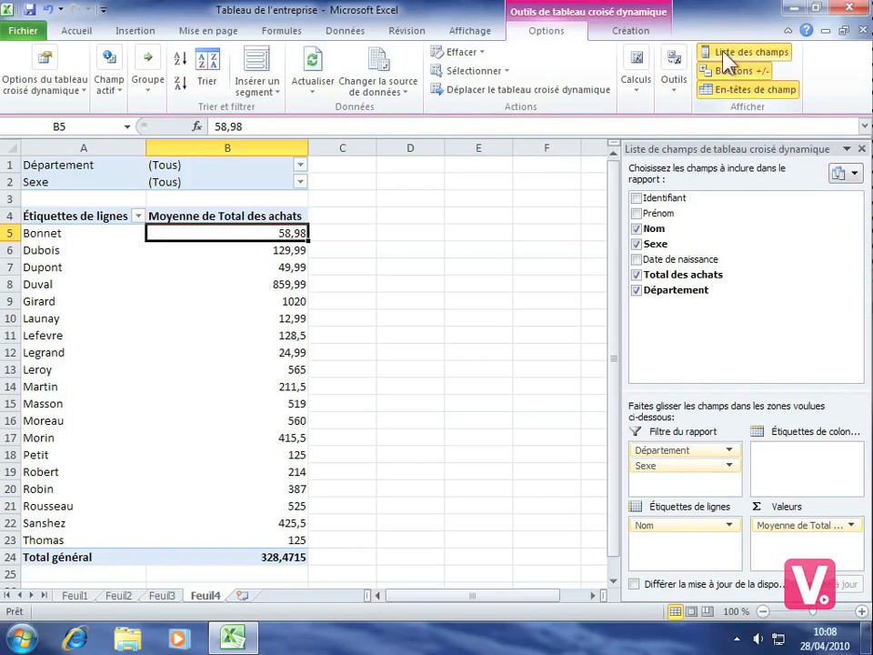
# Hide and show again the pivot table's field list and its field headers.
pyautogui.click(748, 55)
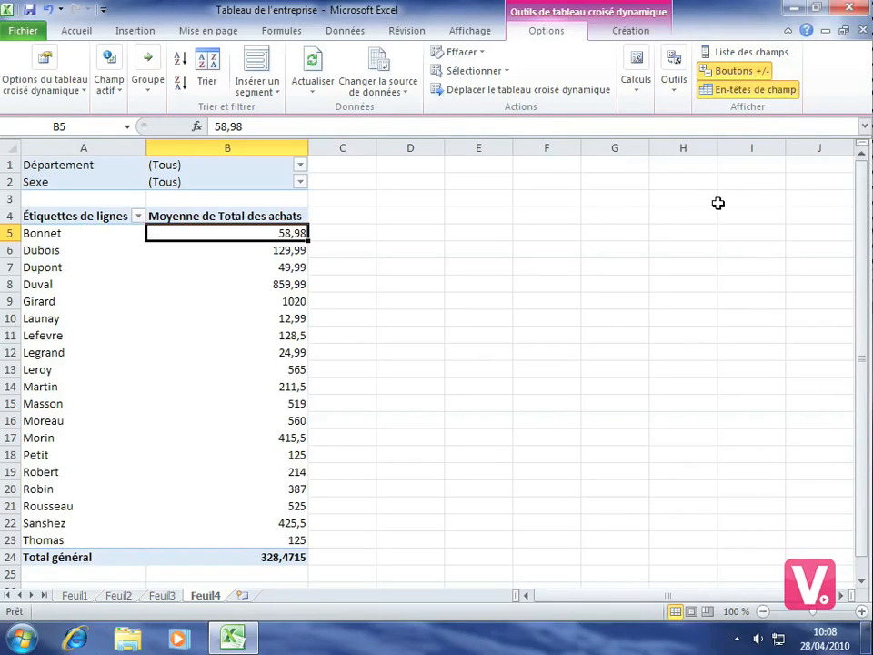
pyautogui.click(742, 55)
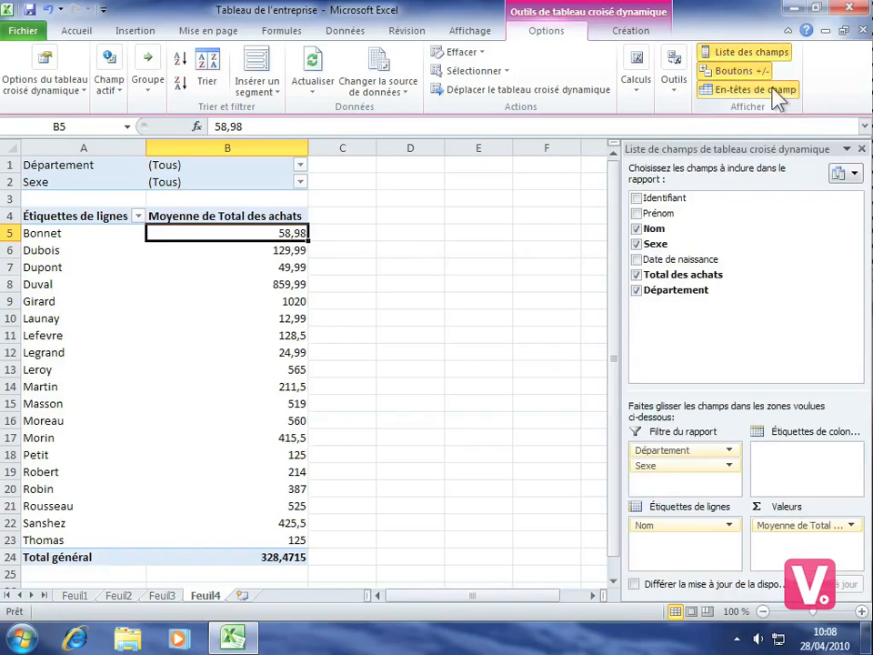
pyautogui.click(731, 89)
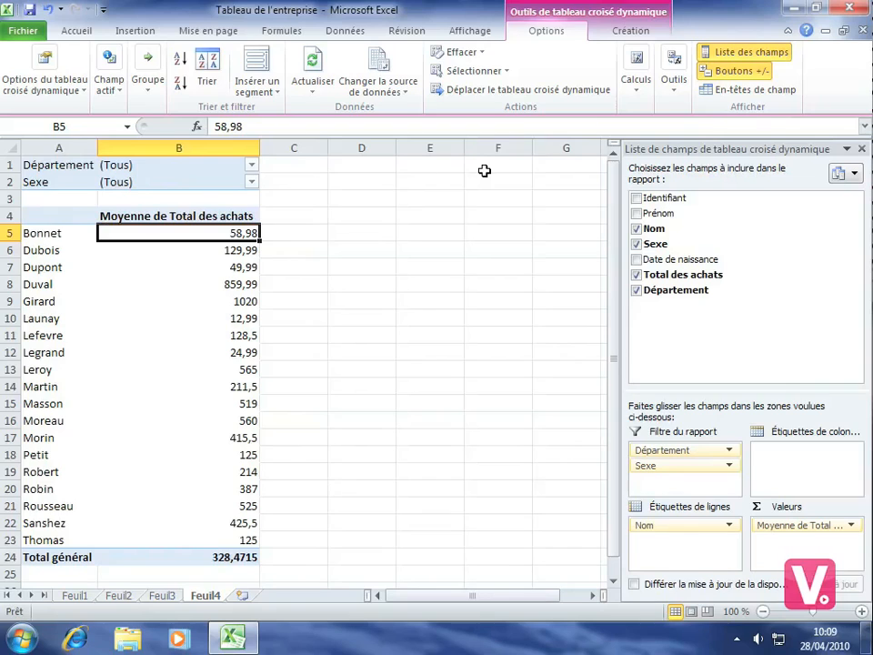
pyautogui.click(749, 93)
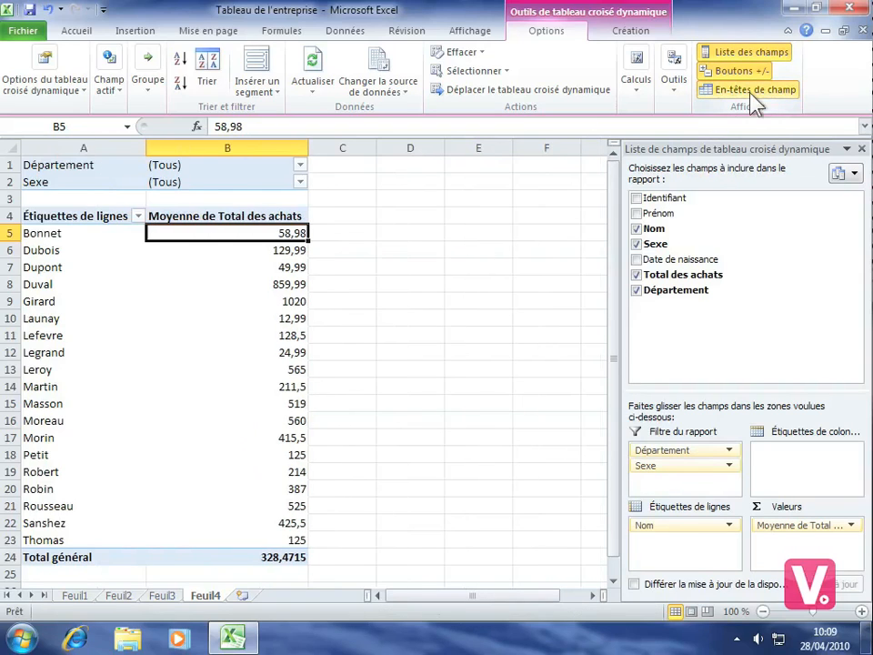